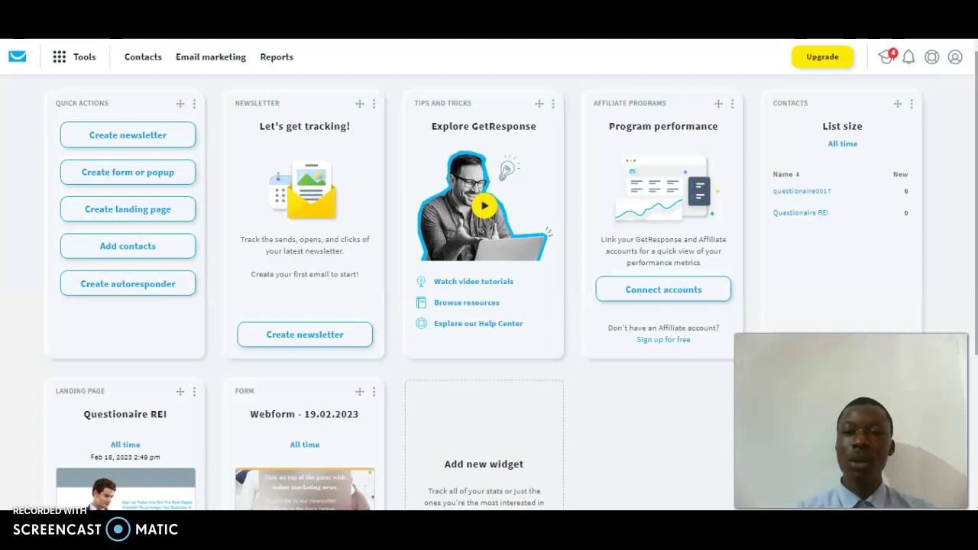
Scroll through the dashboard widgets, including the Webform - 19.02.2023 signup stats.
scroll(489, 275, down, 1)
scroll(489, 275, down, 2)
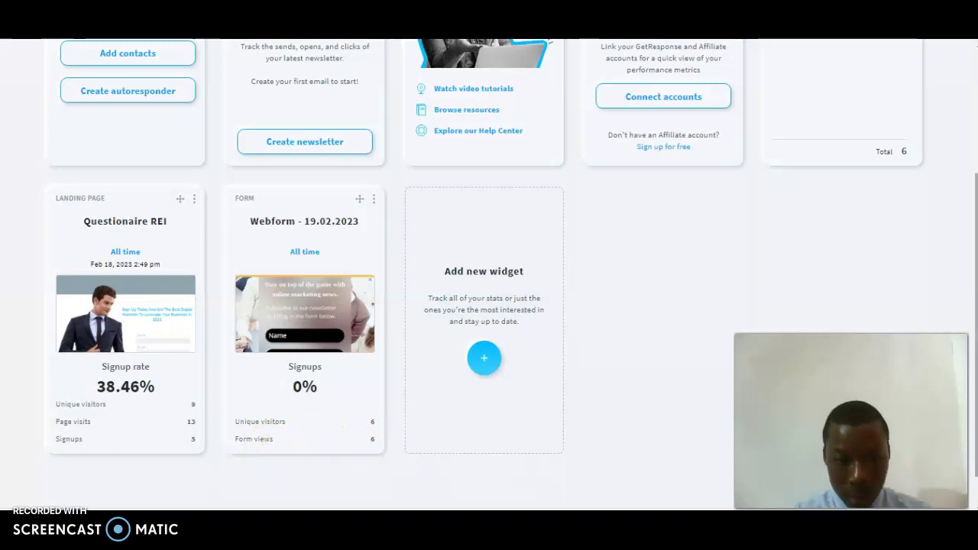
scroll(824, 179, up, 3)
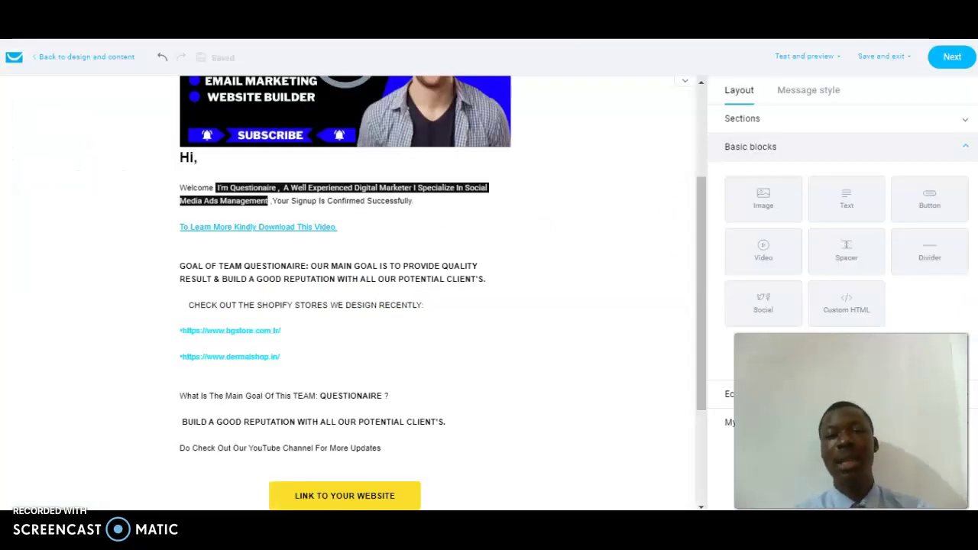
Scroll through the welcome email's video thumbnail, 'Hi,' greeting and signup-confirmation text in the editor.
drag(700, 317, 702, 163)
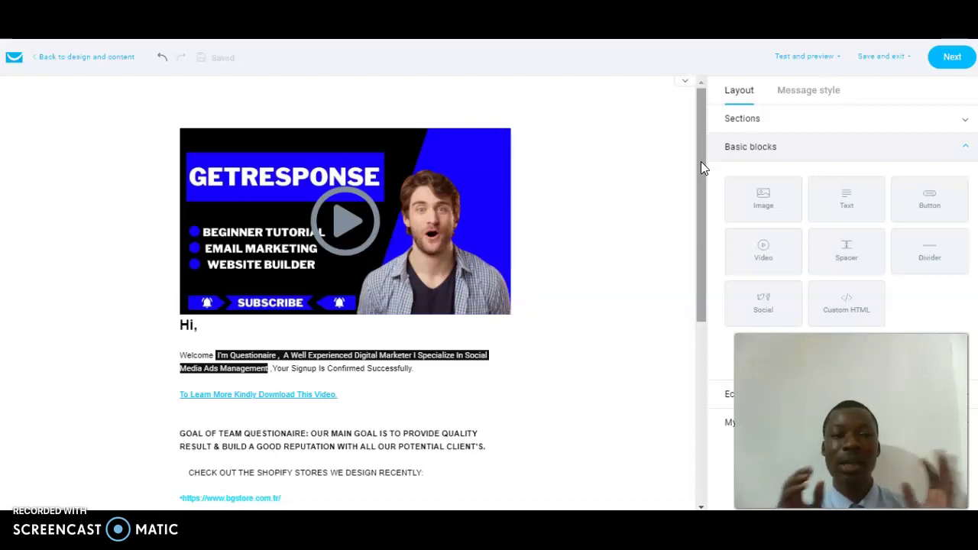
drag(701, 172, 684, 150)
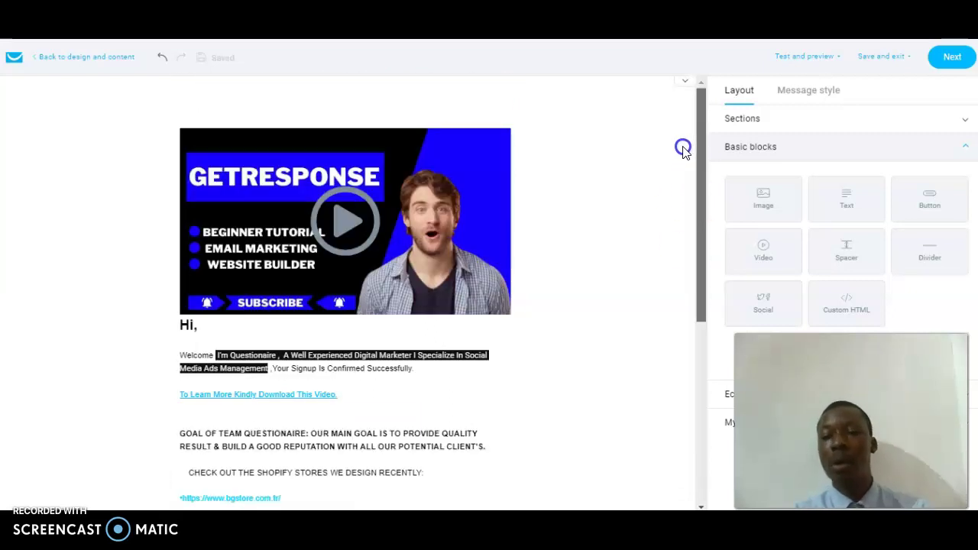
drag(683, 151, 696, 176)
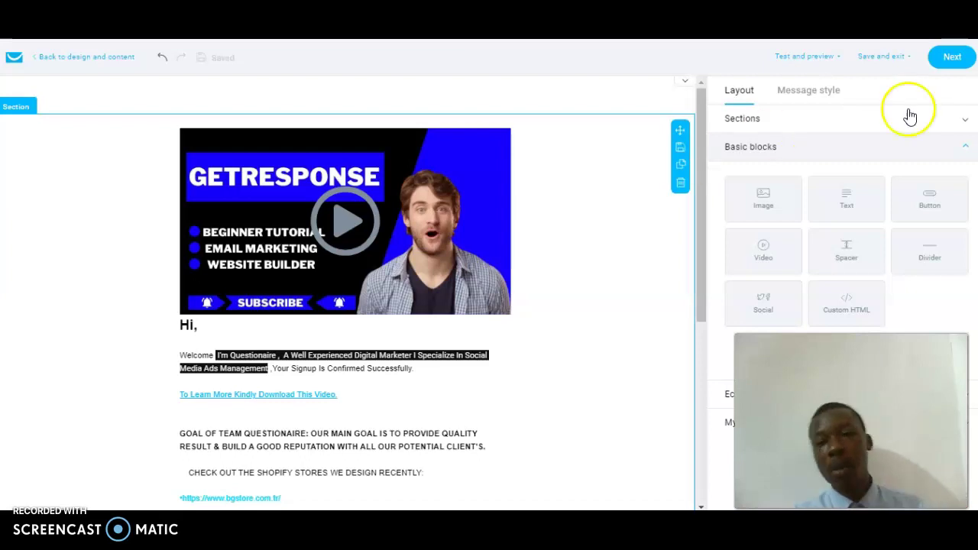
click(756, 218)
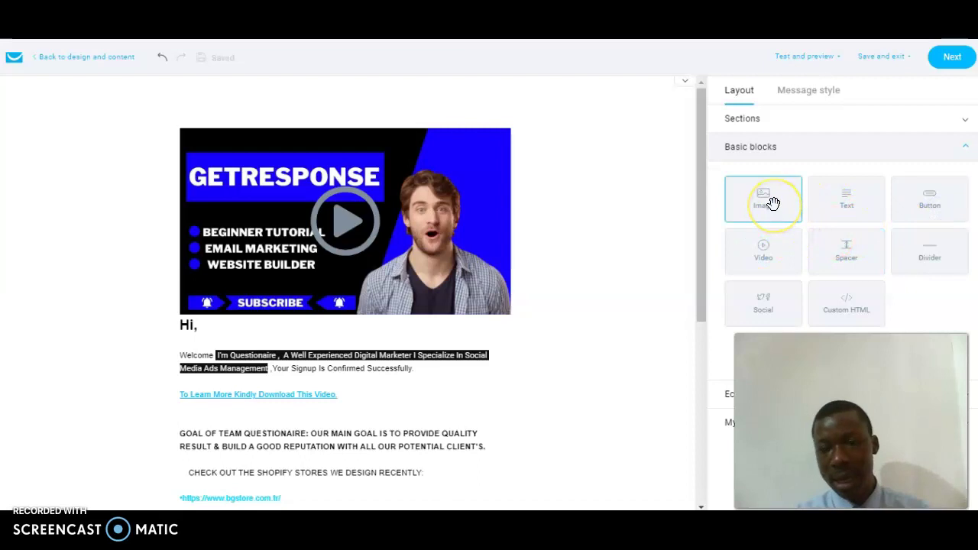
drag(769, 197, 817, 207)
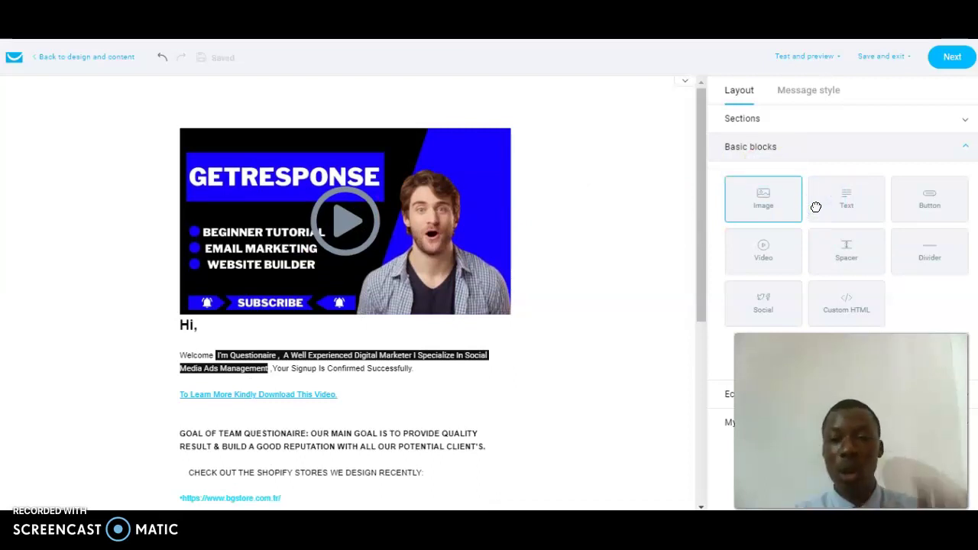
drag(760, 279, 443, 193)
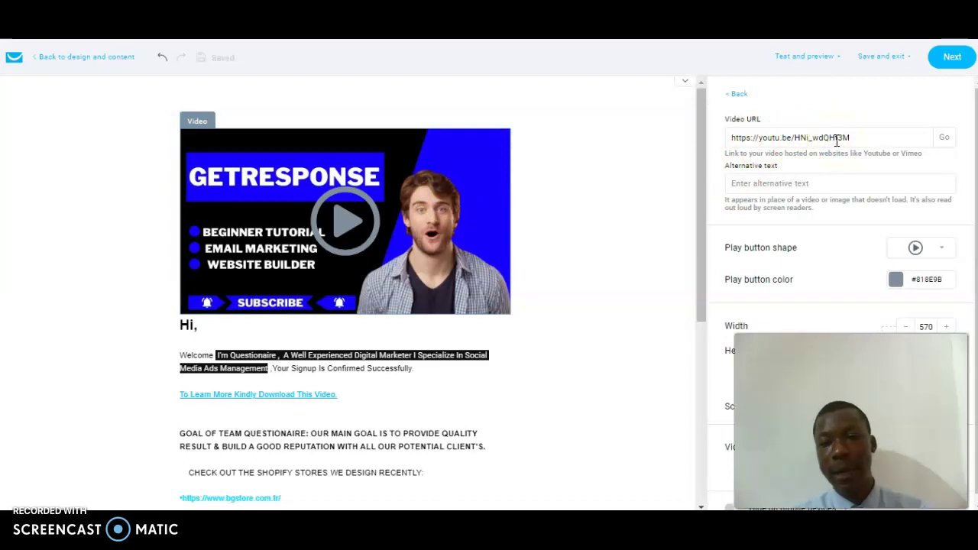
click(550, 72)
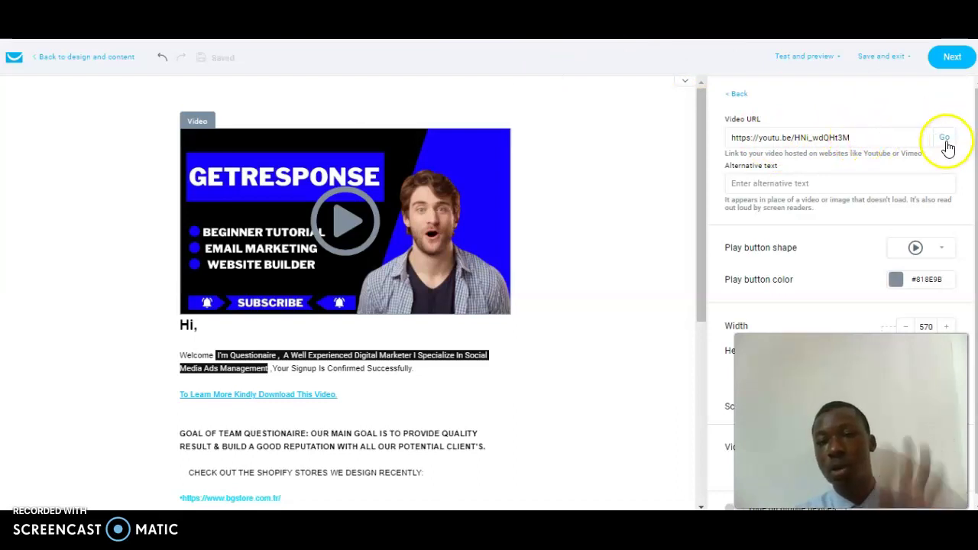
click(738, 94)
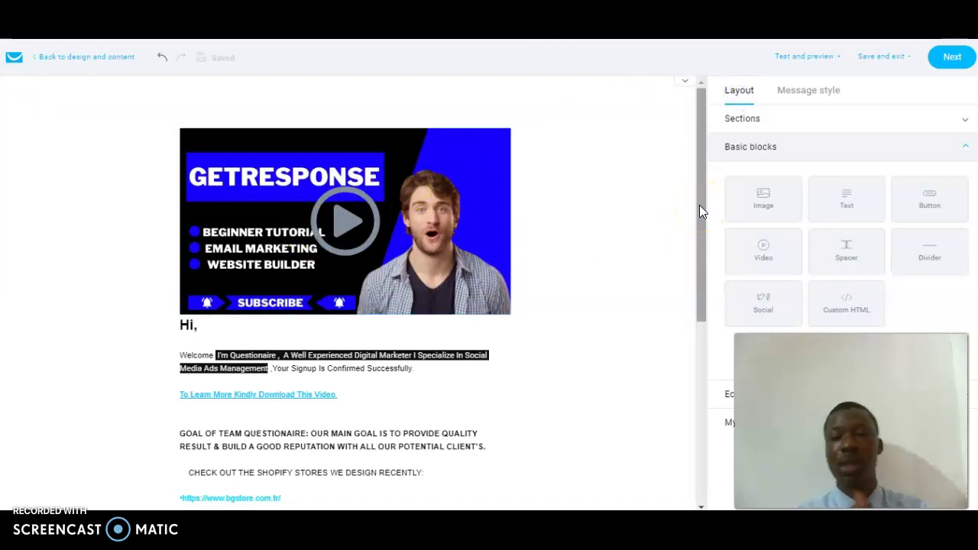
drag(850, 204, 889, 197)
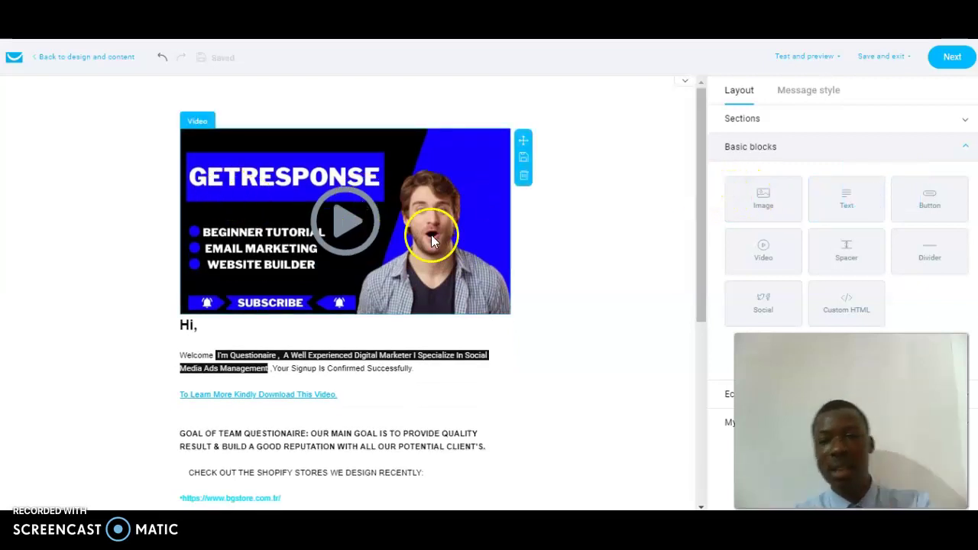
drag(701, 202, 701, 263)
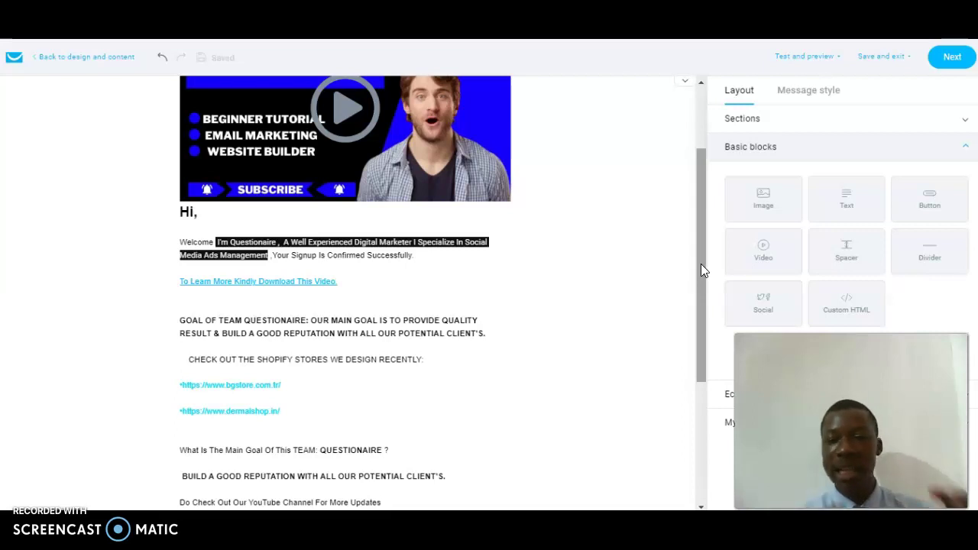
Make the 'To Learn More Kindly Download This Video.' line bold and blue with a transparent background.
click(312, 283)
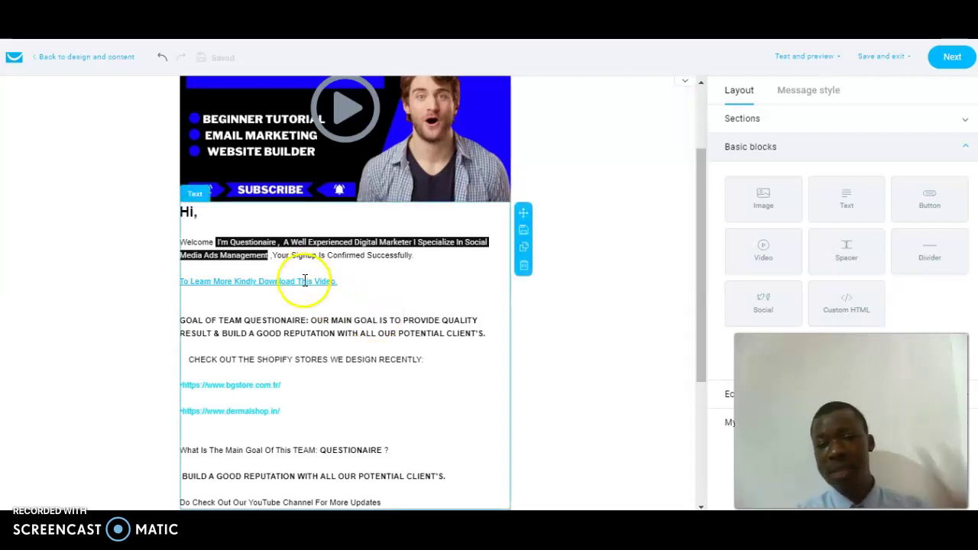
click(313, 282)
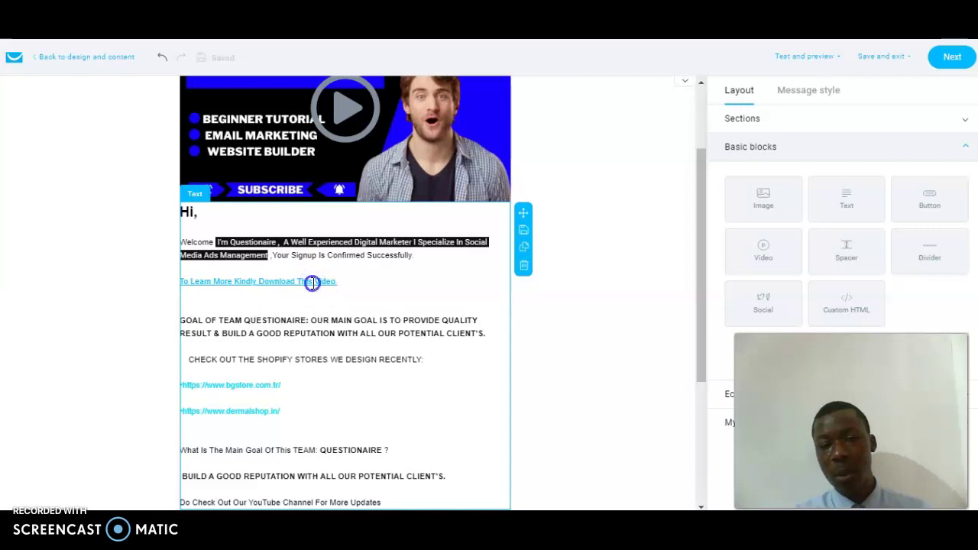
triple_click(341, 283)
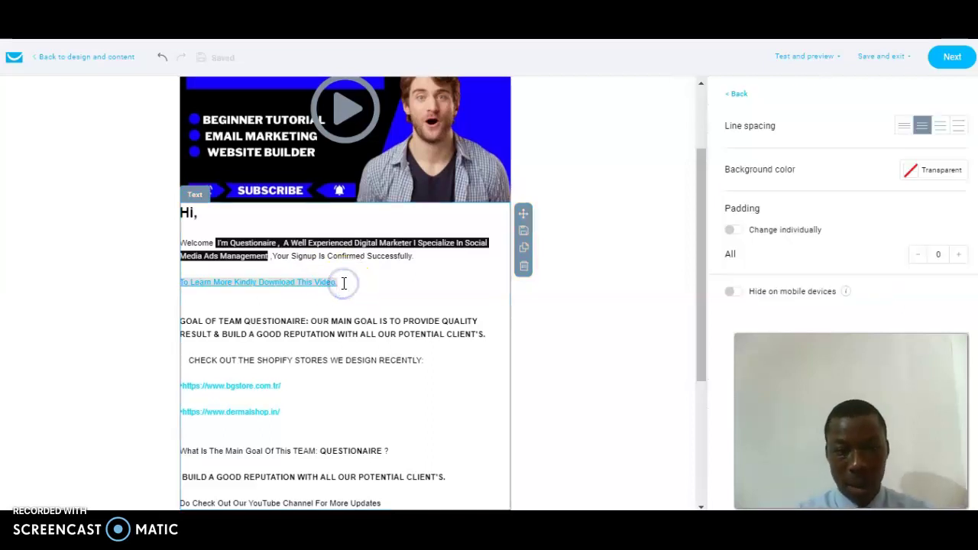
click(367, 301)
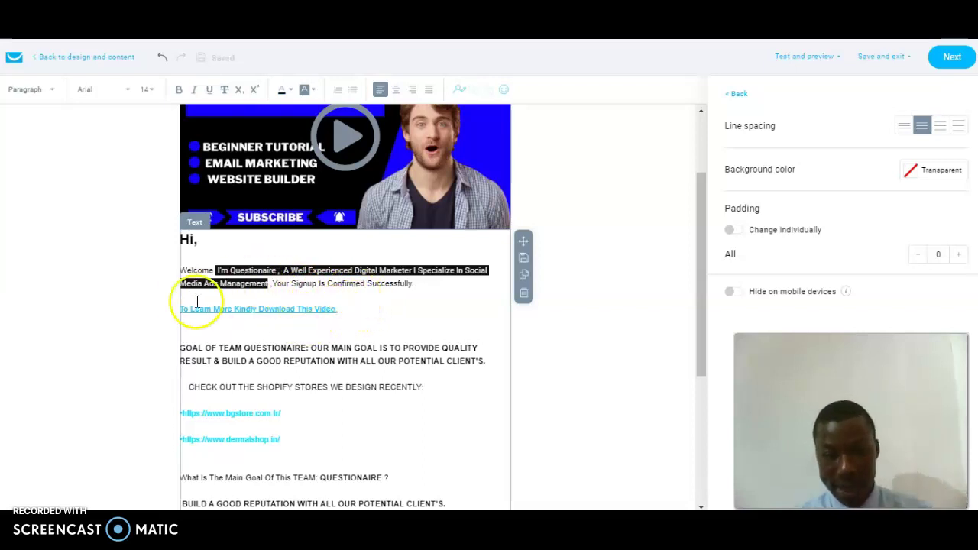
click(338, 309)
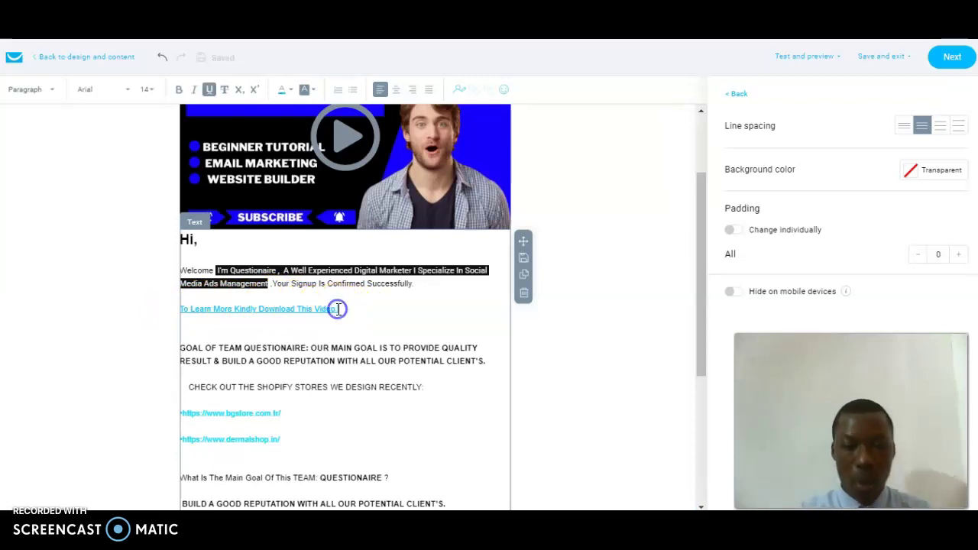
triple_click(338, 309)
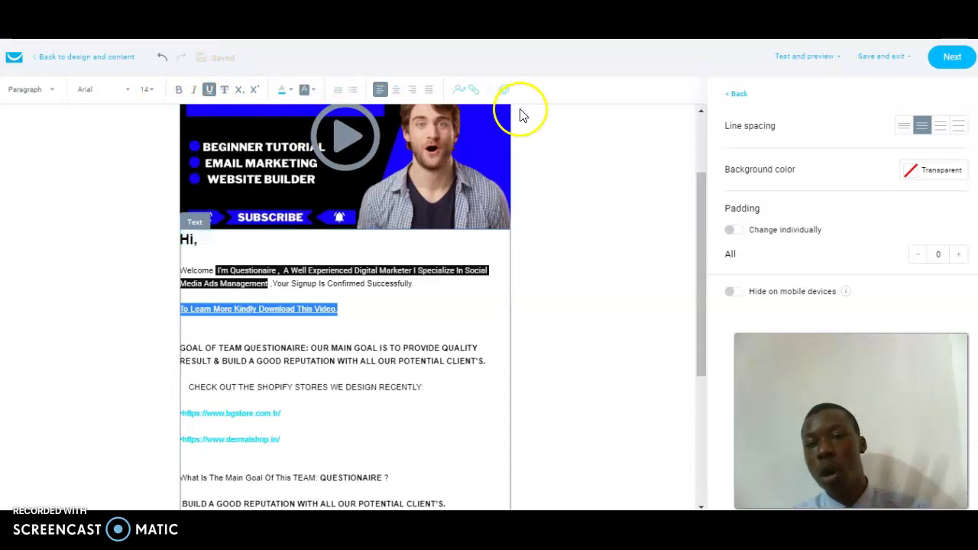
click(178, 90)
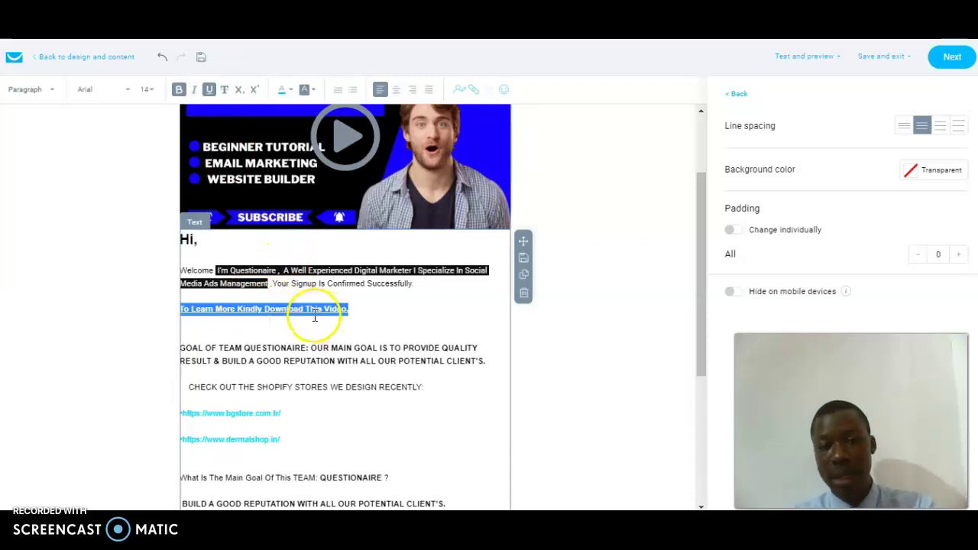
click(290, 92)
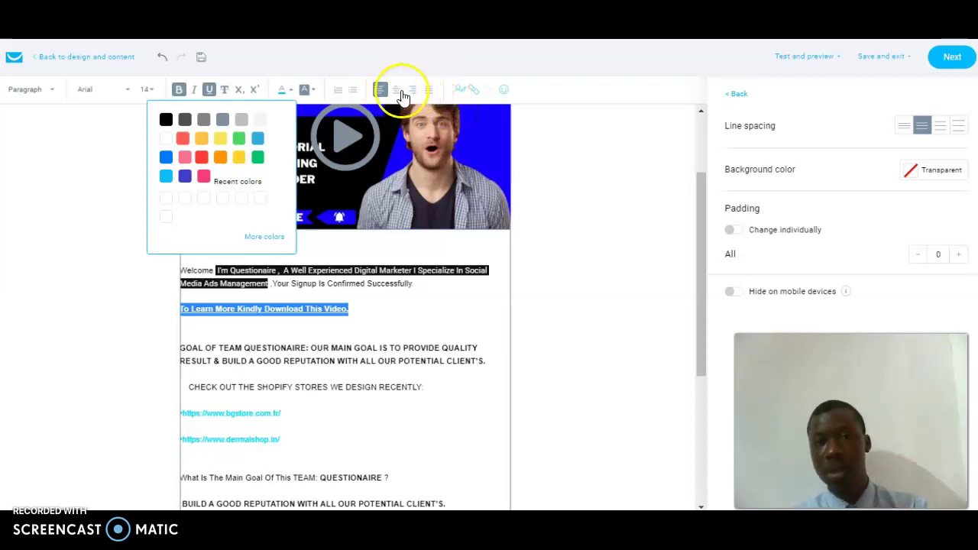
click(310, 92)
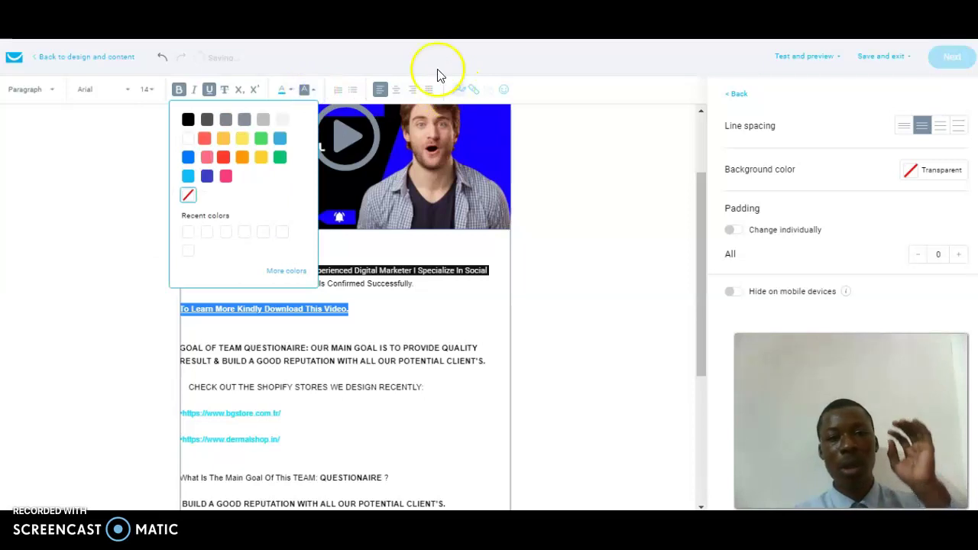
click(436, 68)
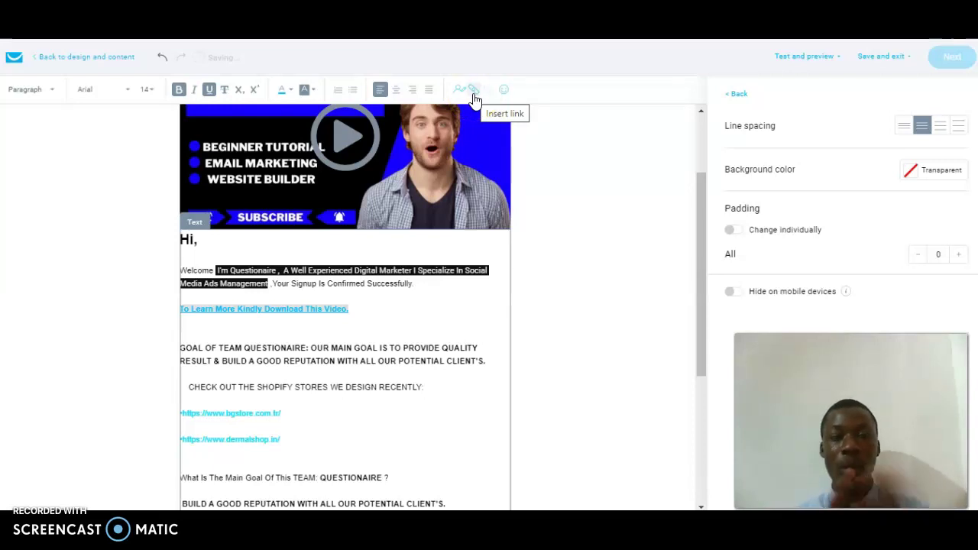
click(474, 92)
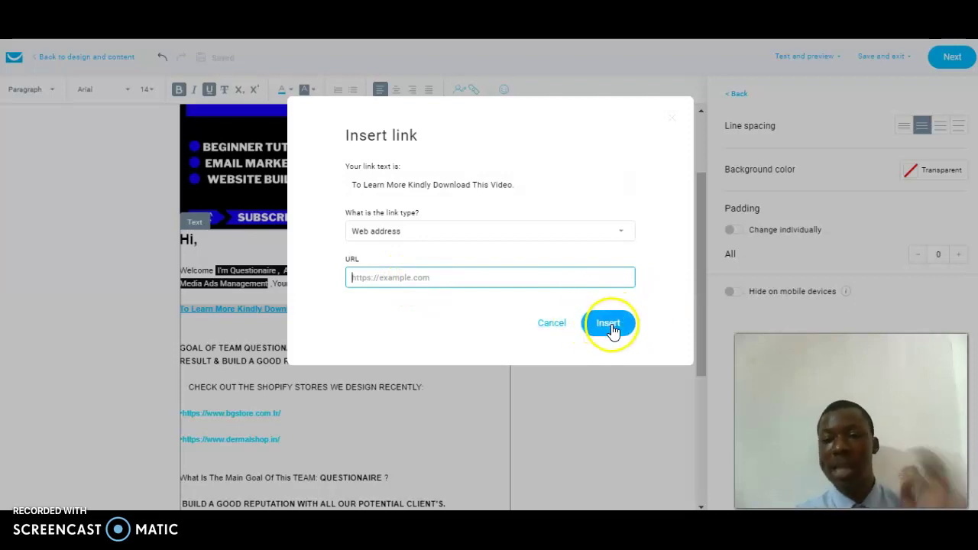
click(553, 324)
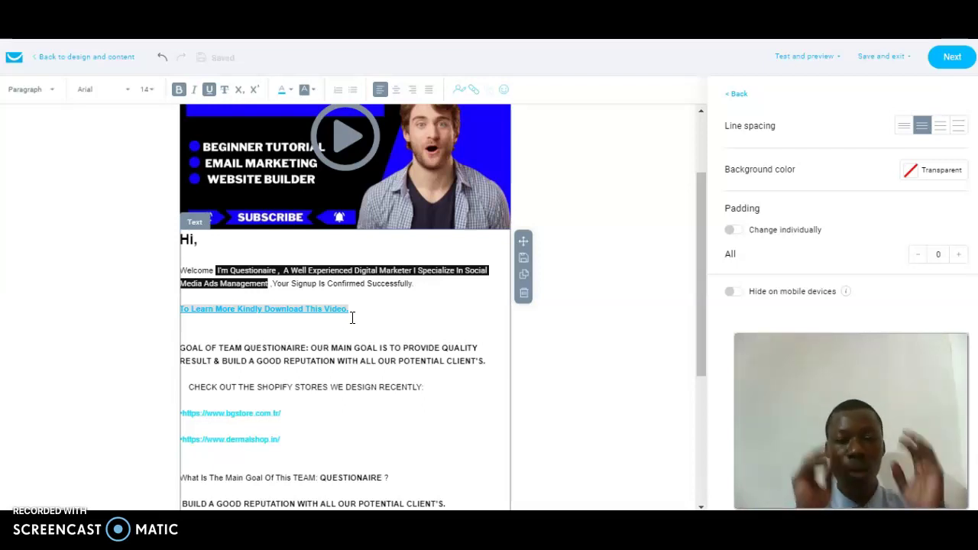
Scroll down past the YouTube channel prompt to the yellow LINK TO YOUR WEBSITE button.
click(704, 327)
scroll(704, 330, down, 1)
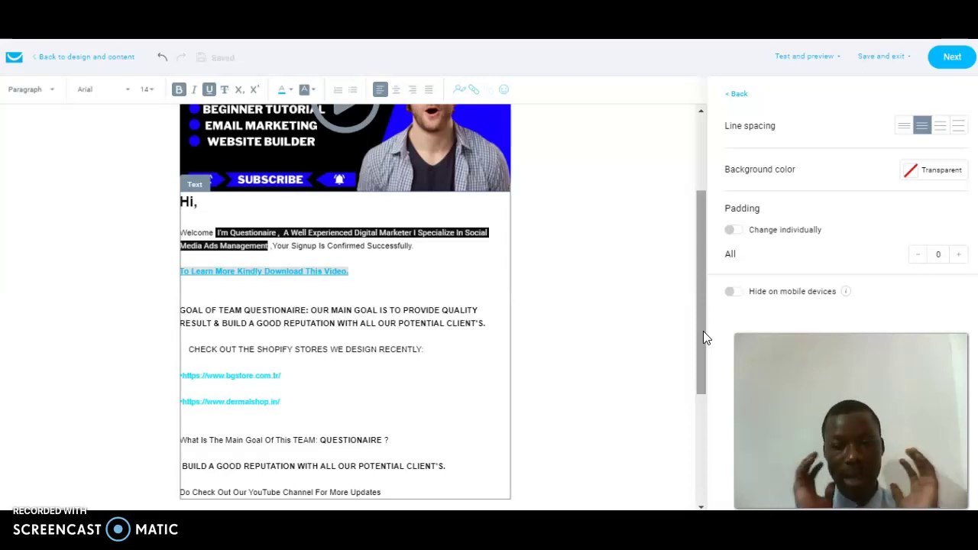
drag(703, 336, 699, 363)
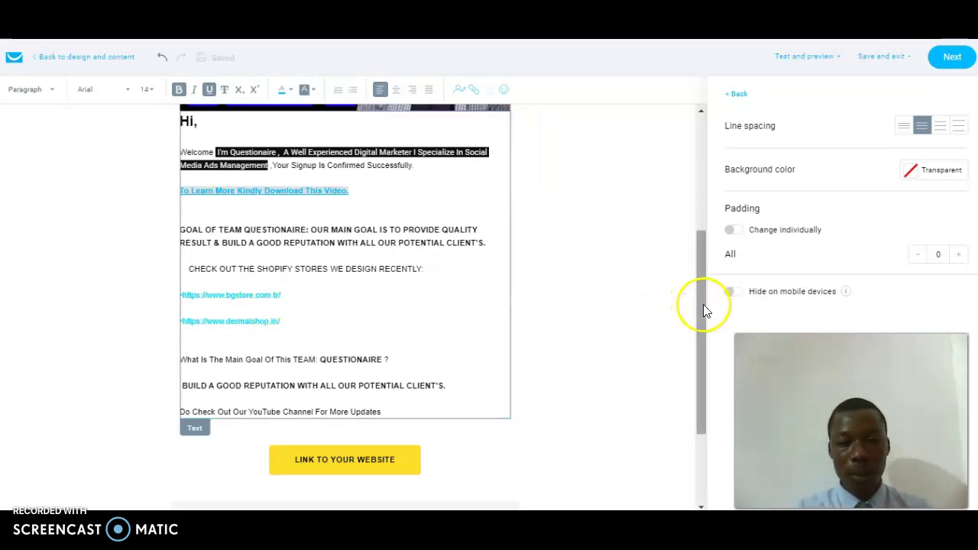
drag(703, 310, 702, 326)
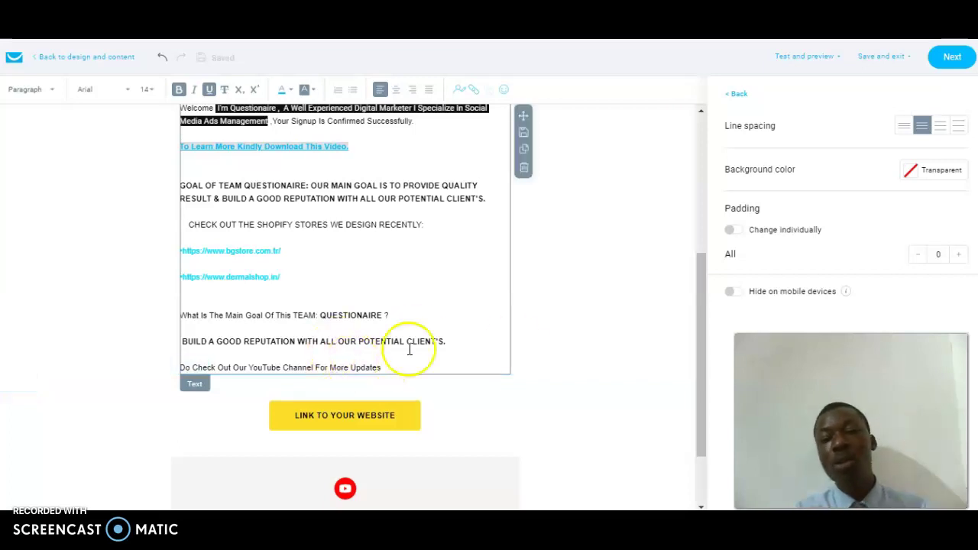
drag(699, 336, 700, 355)
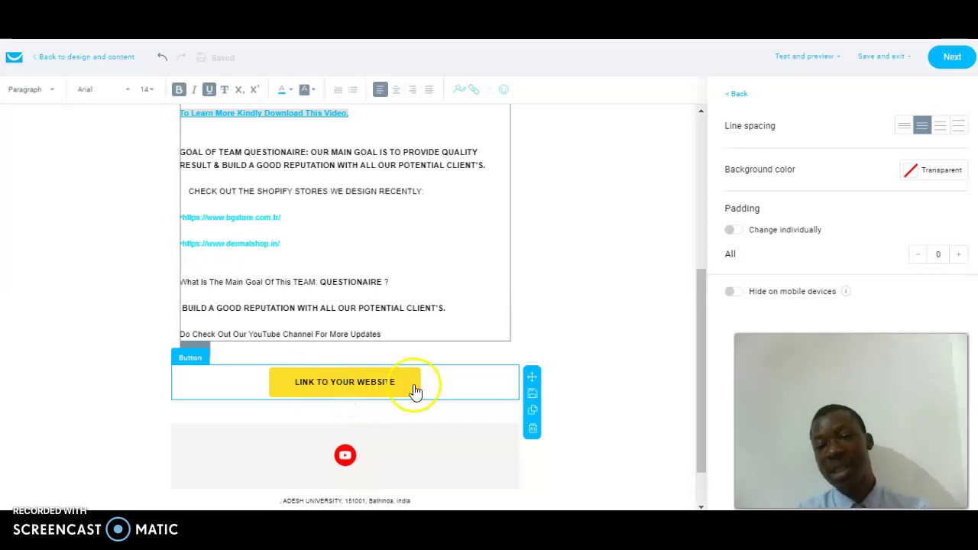
Select the yellow LINK TO YOUR WEBSITE button block to edit its style.
click(378, 388)
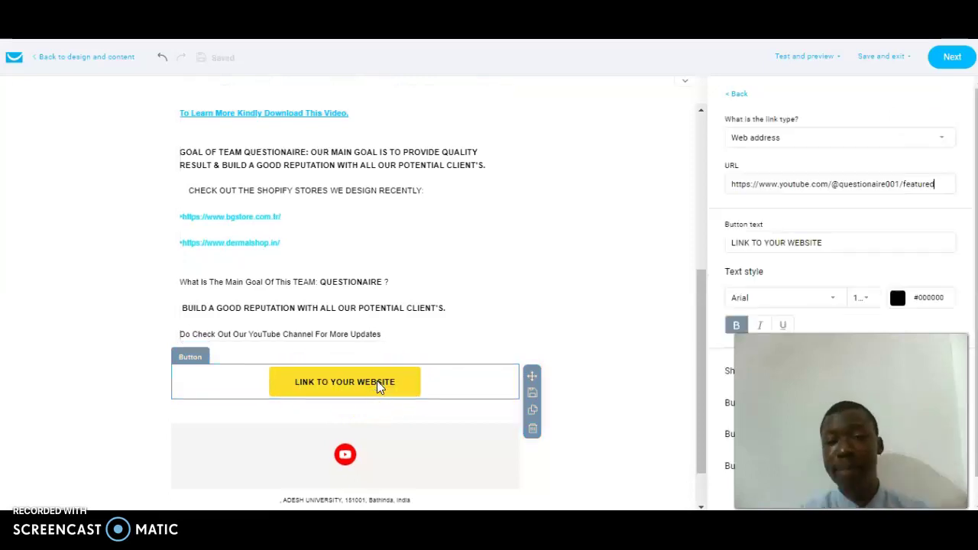
scroll(378, 388, down, 1)
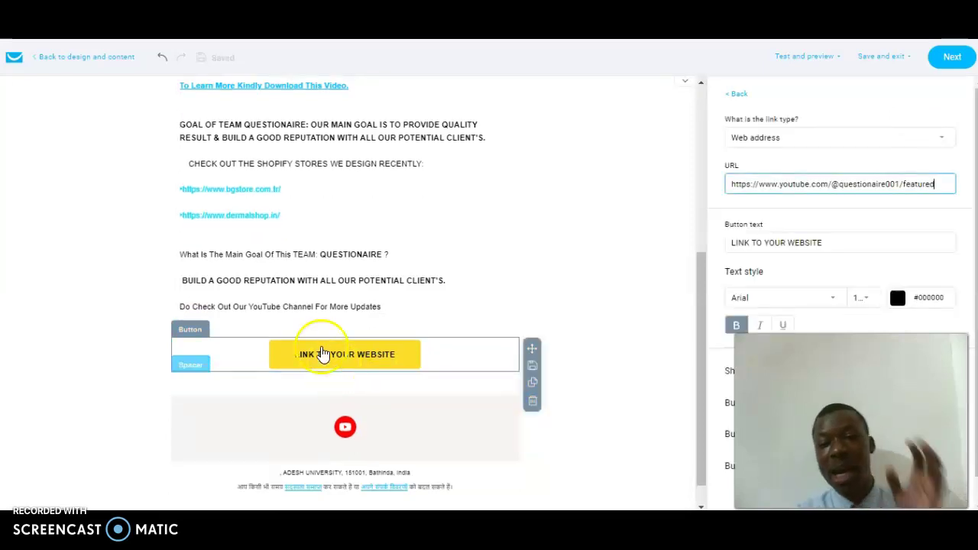
click(338, 350)
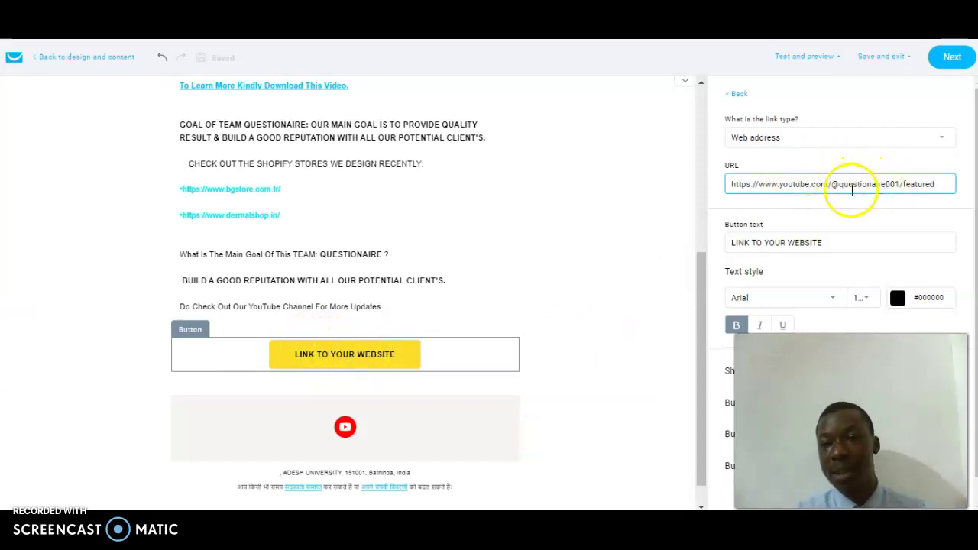
scroll(840, 282, down, 1)
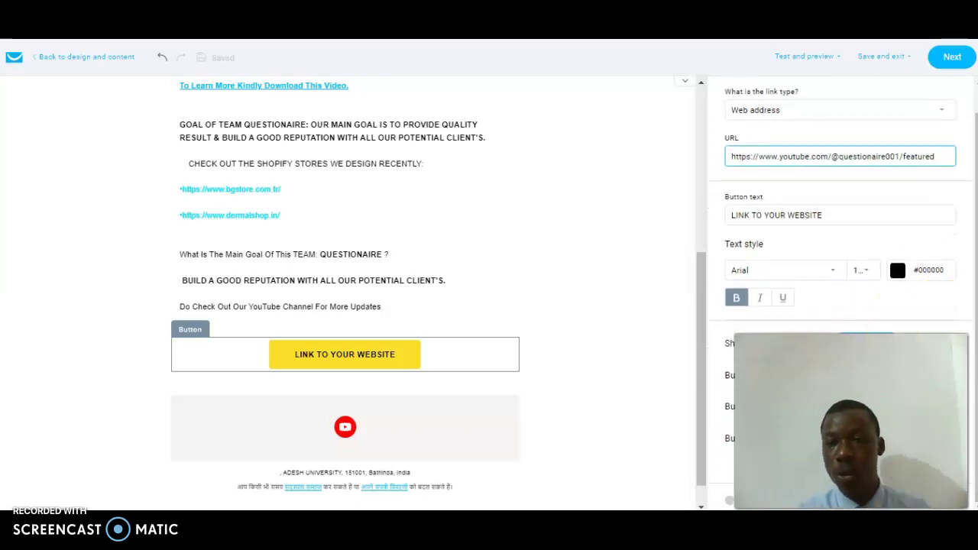
drag(850, 420, 447, 420)
click(298, 360)
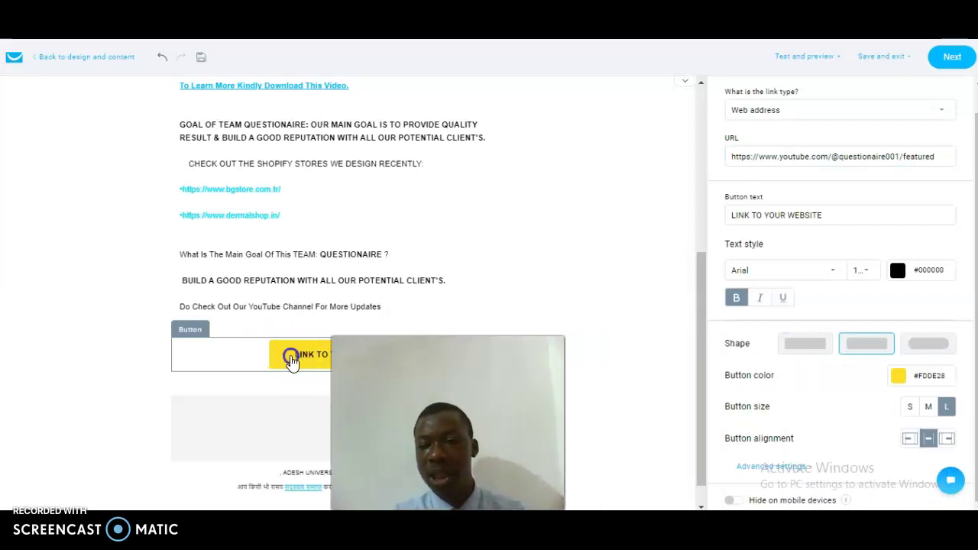
Change the button colour to blue #007AFF and turn off bold on its label.
click(898, 376)
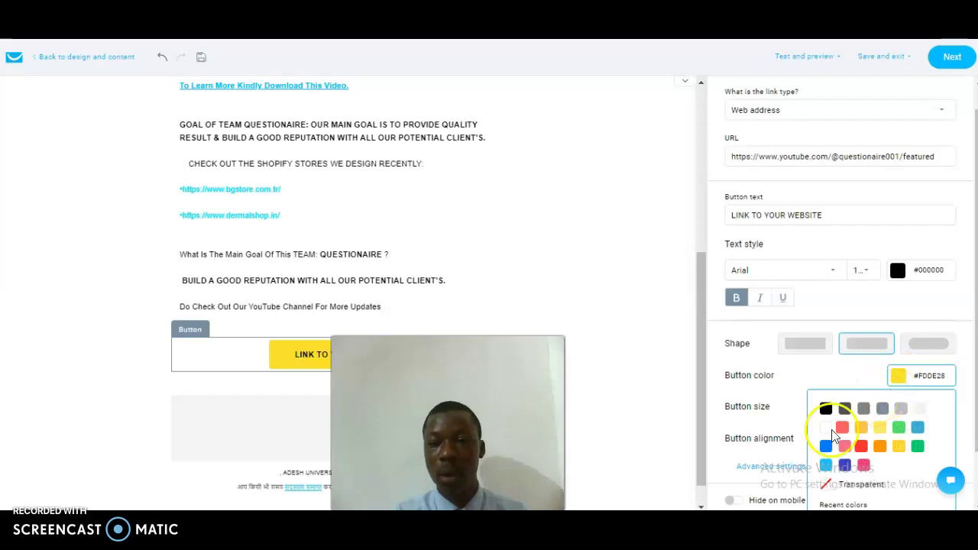
click(825, 448)
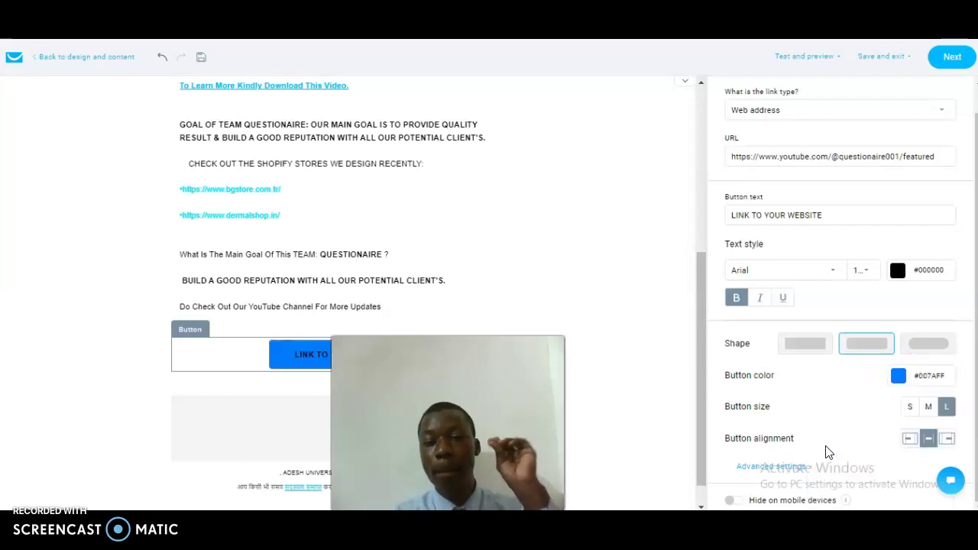
click(667, 407)
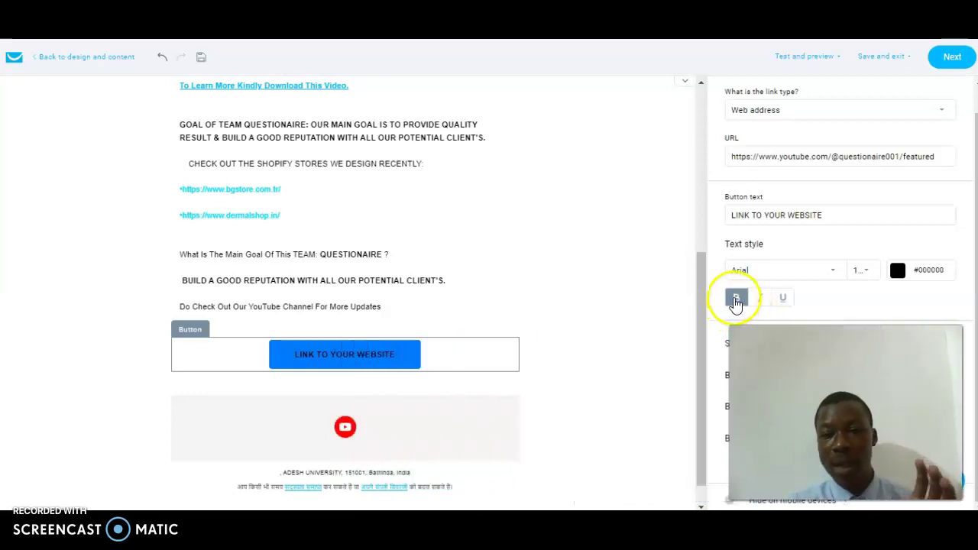
click(735, 298)
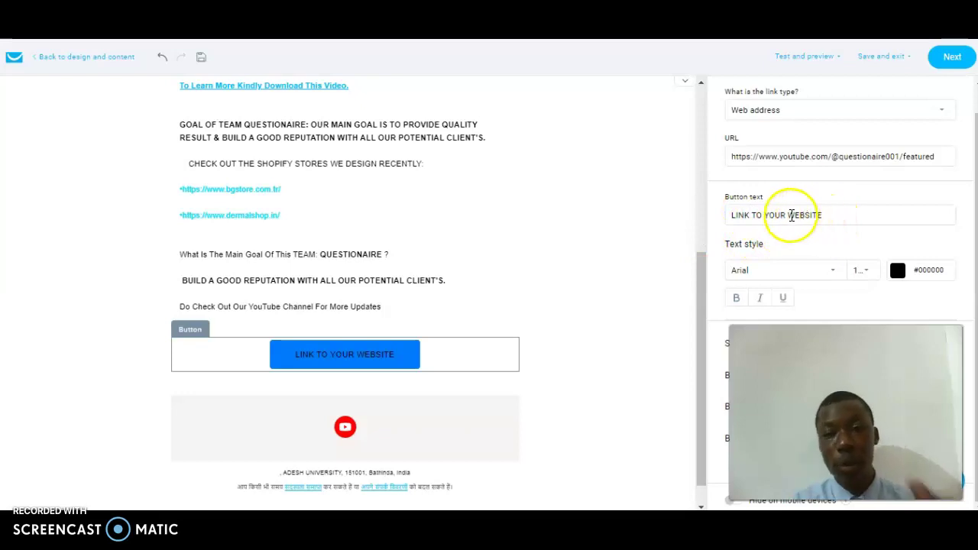
double_click(820, 216)
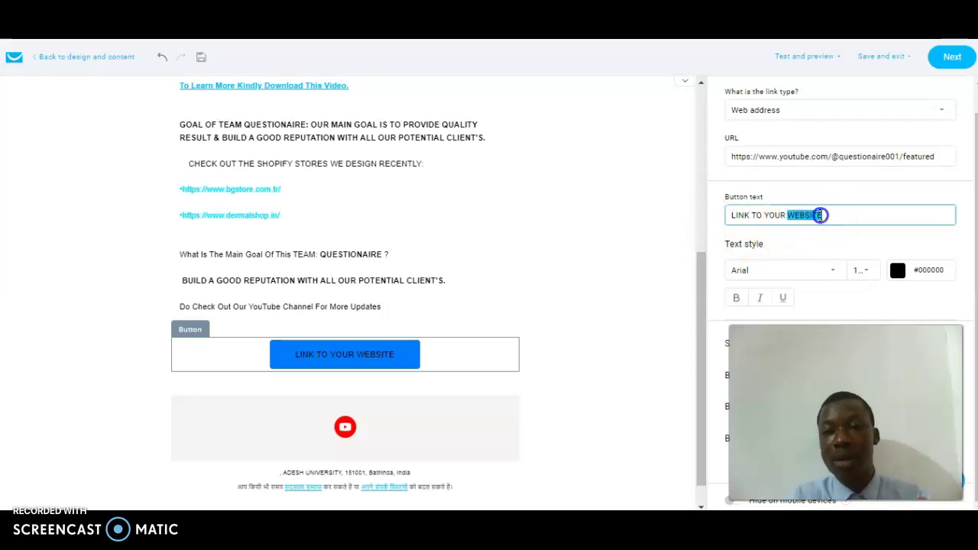
click(820, 215)
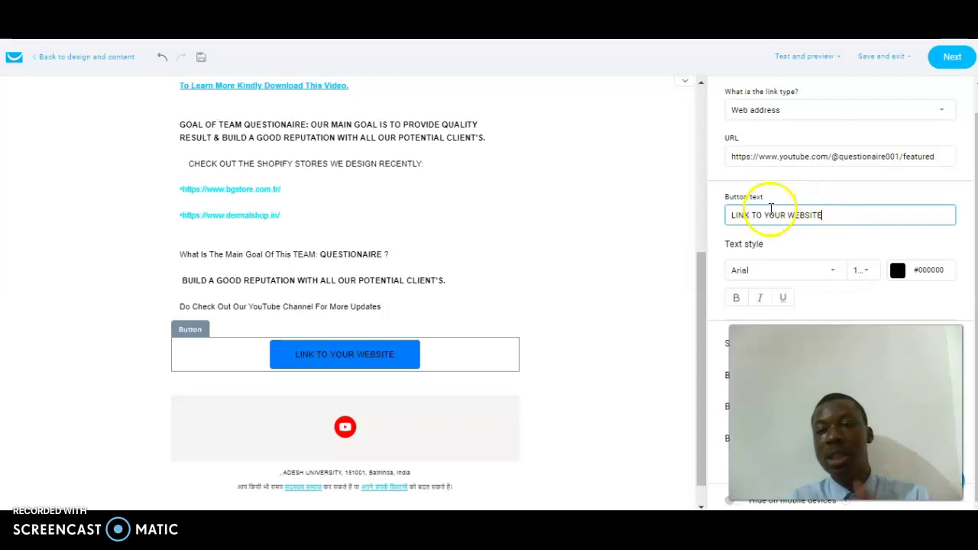
click(575, 333)
drag(699, 327, 699, 369)
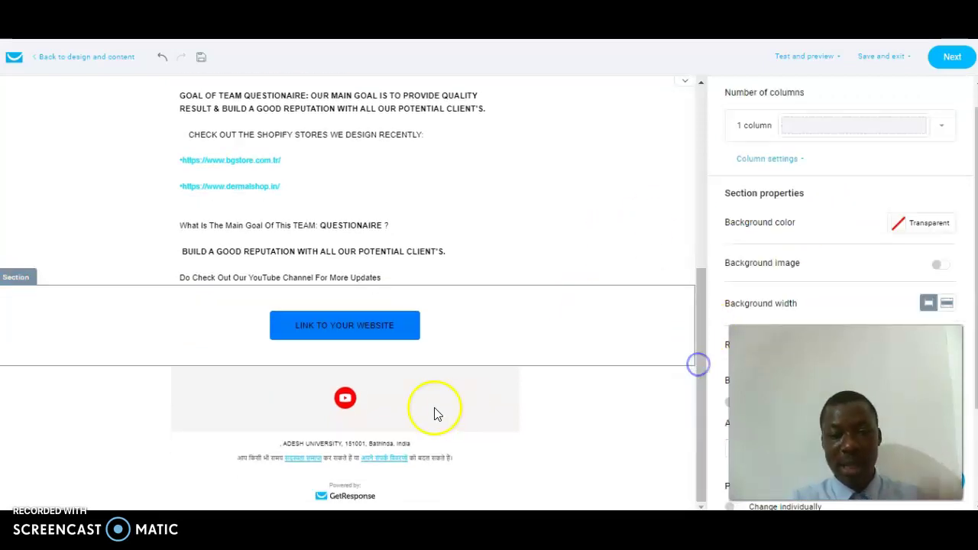
Check the YouTube social icon's Follow link, then scroll back to the email's top banner.
click(353, 386)
click(957, 206)
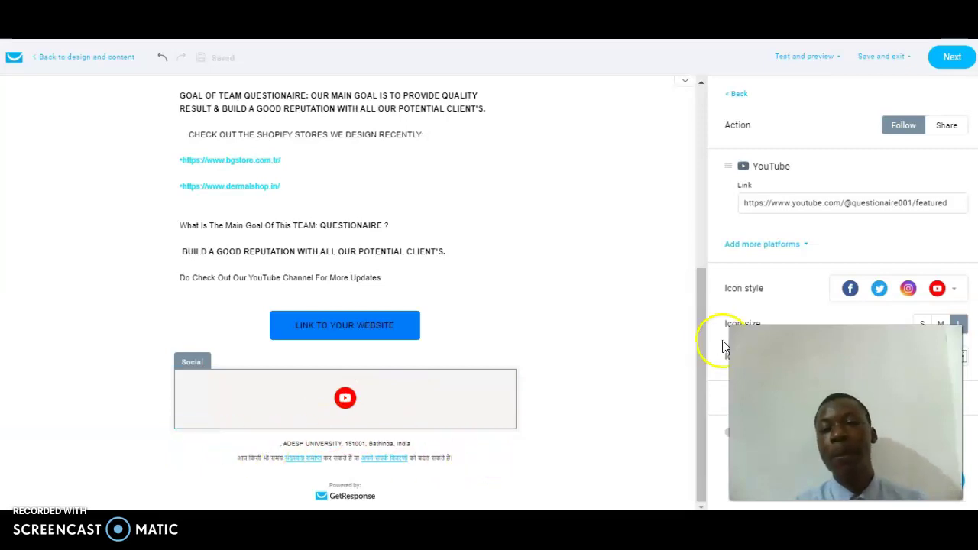
drag(703, 277, 697, 122)
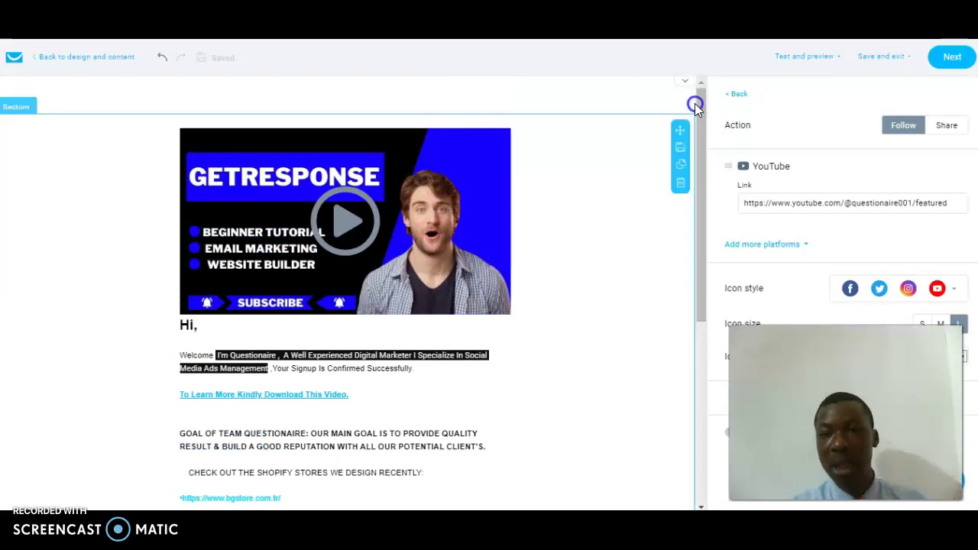
Clear the email selection and bring up the Save and exit options.
key(ctrl+a)
click(644, 180)
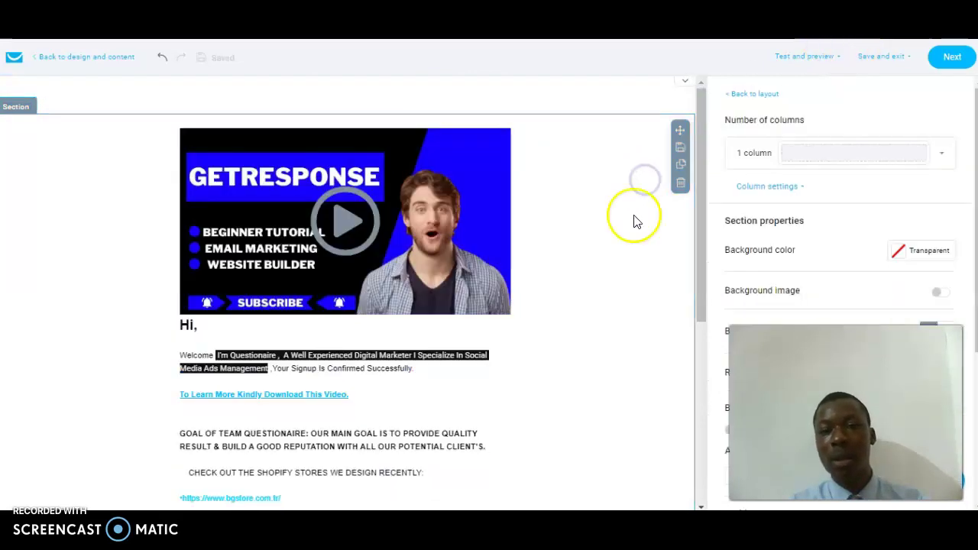
click(887, 58)
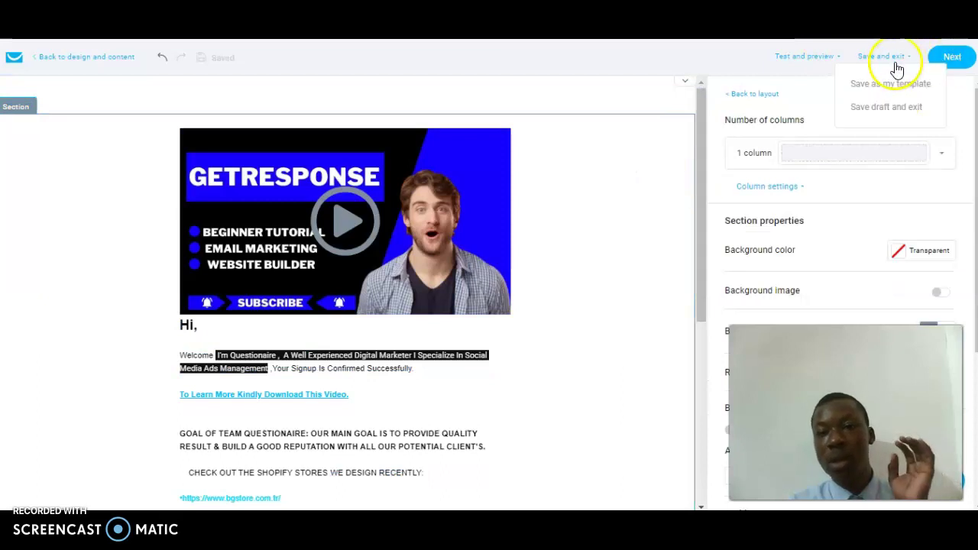
click(813, 56)
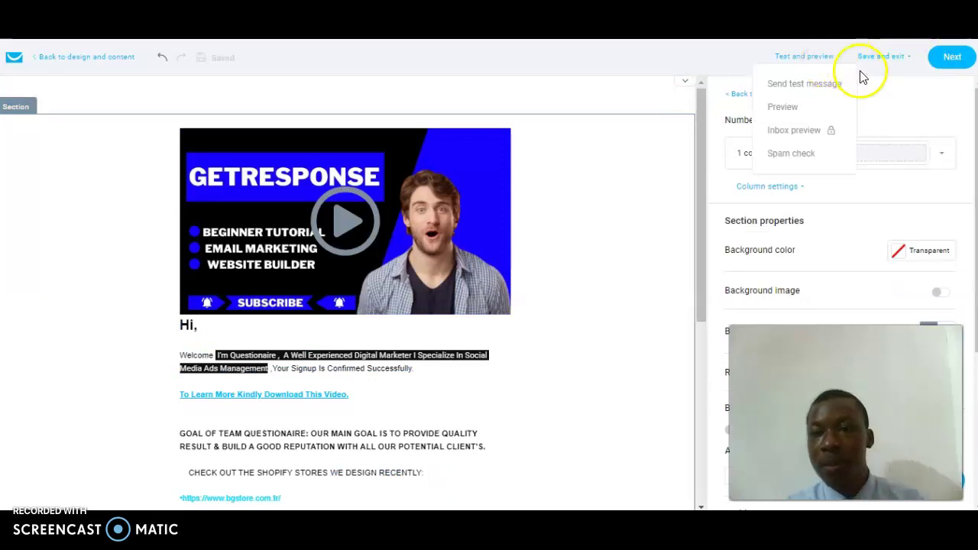
click(887, 58)
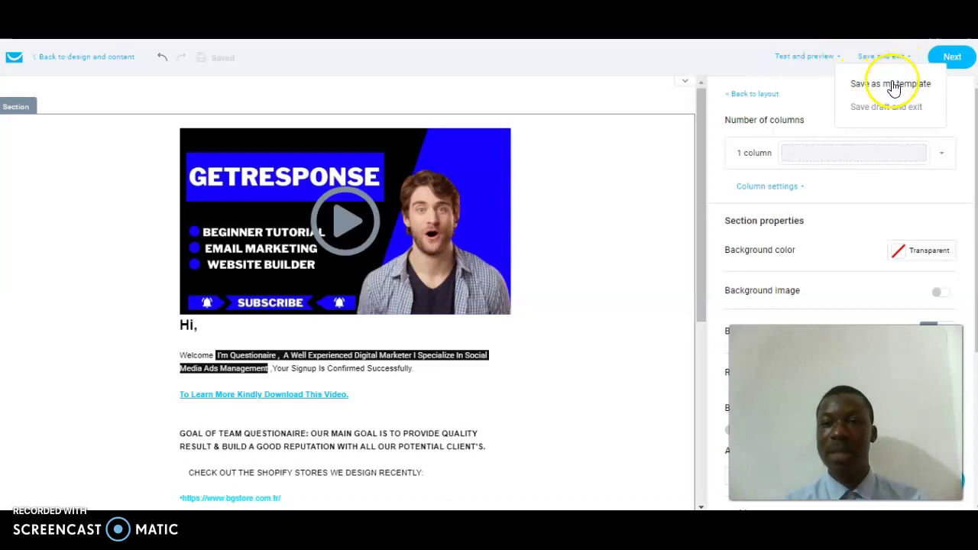
Save the email design as a new template named '2023'.
click(894, 86)
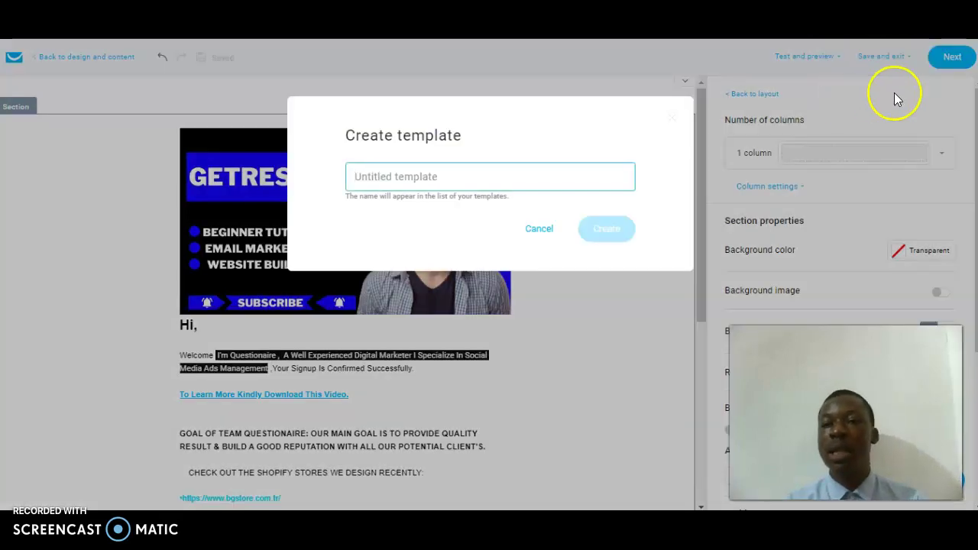
click(540, 183)
right_click(540, 183)
click(589, 265)
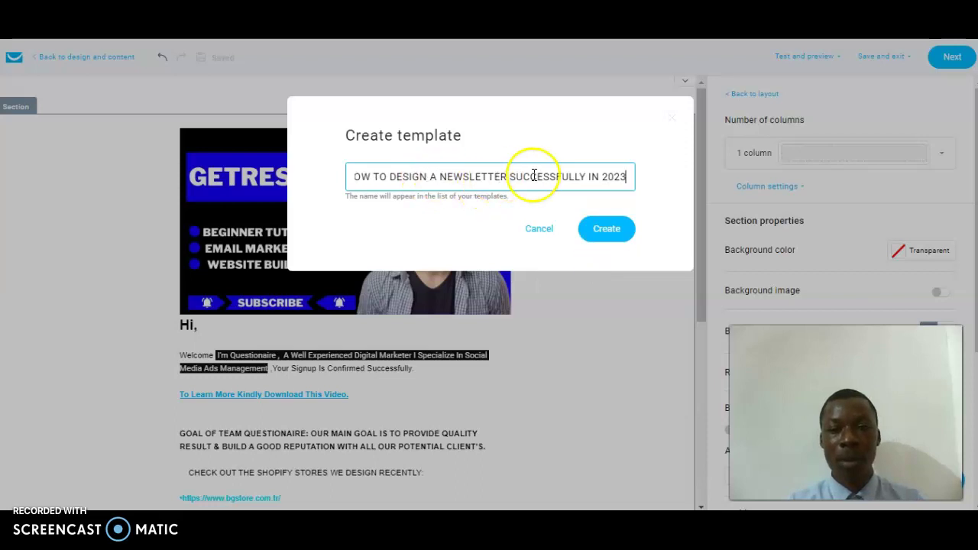
drag(598, 177, 356, 164)
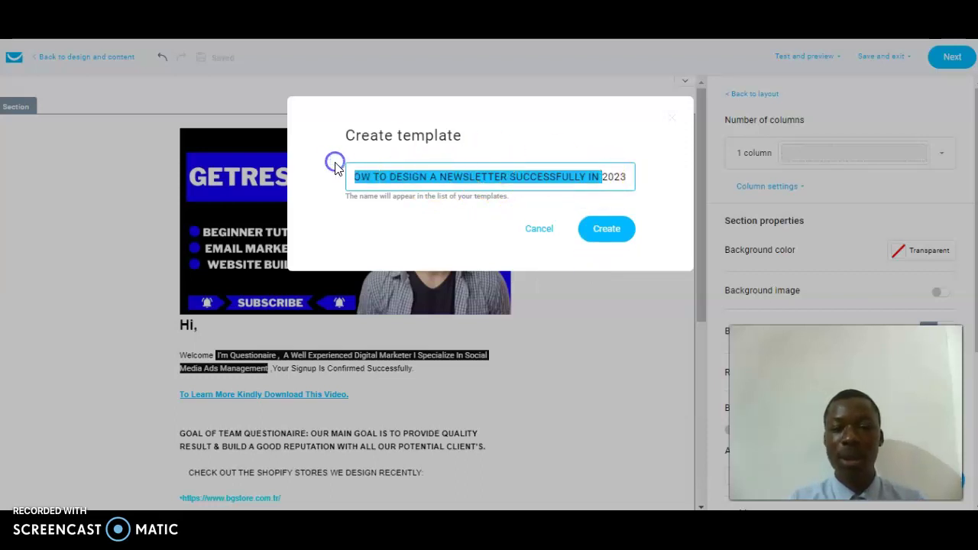
key(BackSpace)
click(609, 231)
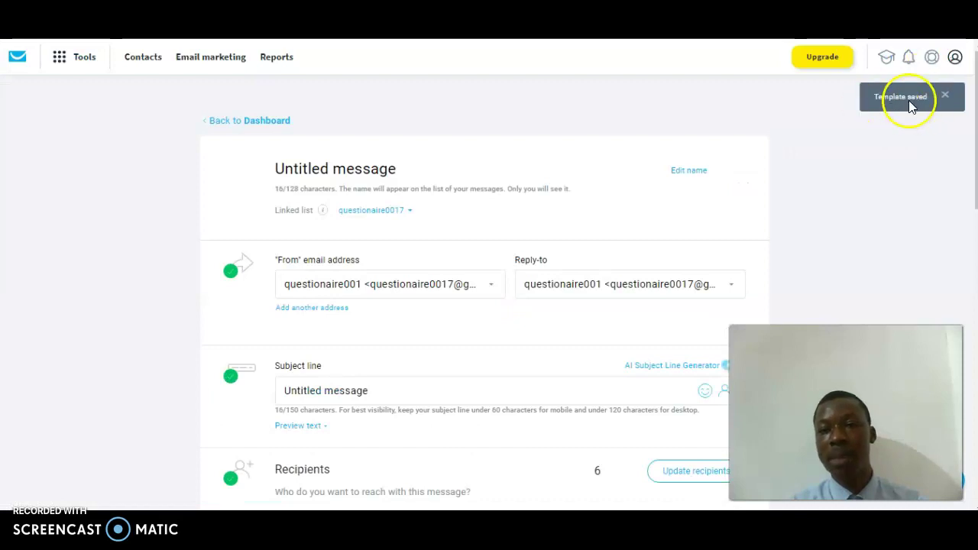
Dismiss the Template saved notice and review the send options, left on send immediately.
click(945, 95)
scroll(489, 275, down, 10)
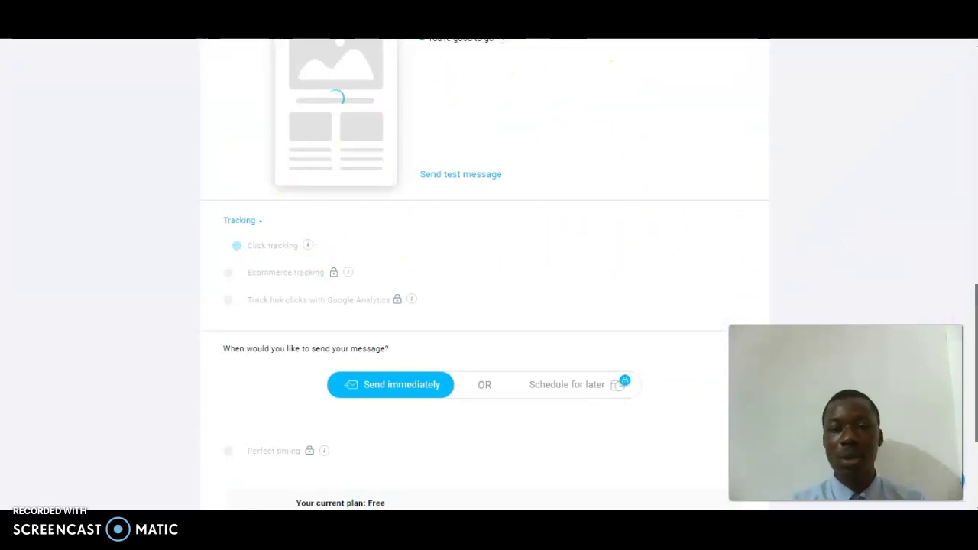
scroll(489, 275, up, 10)
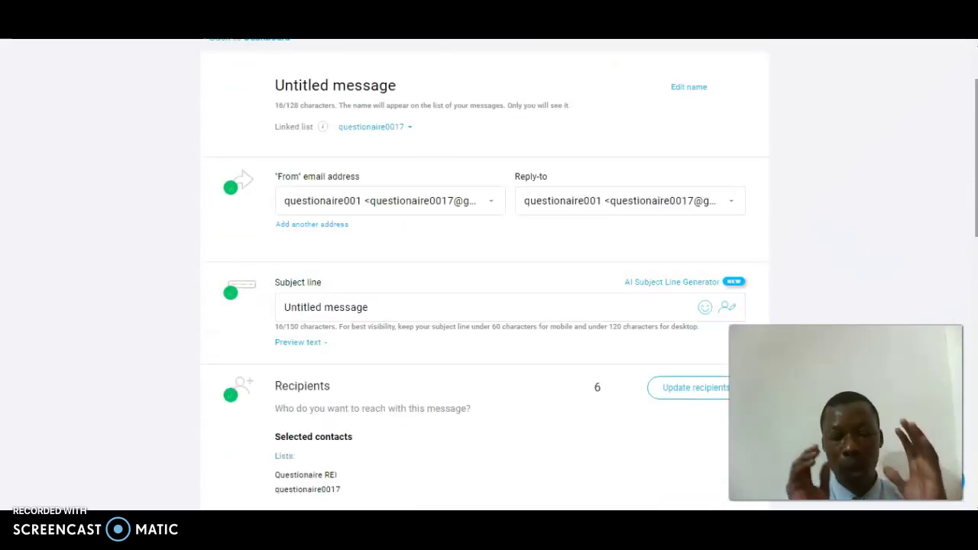
scroll(485, 275, down, 4)
scroll(490, 276, down, 3)
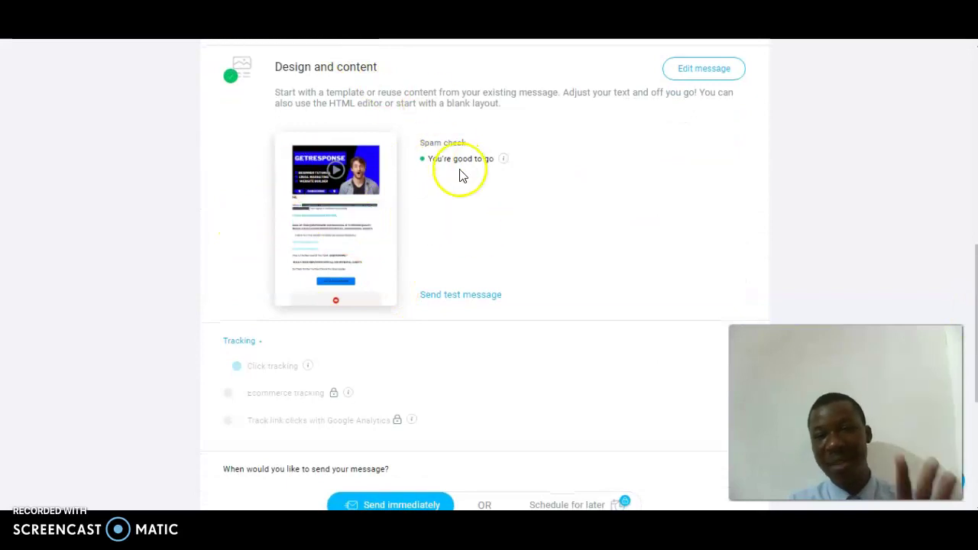
mouse_move(310, 247)
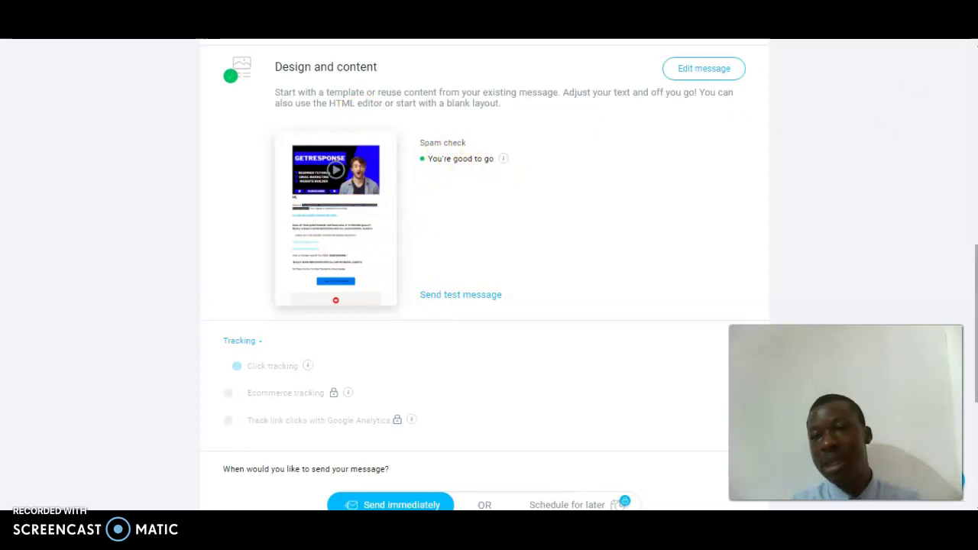
scroll(485, 270, down, 3)
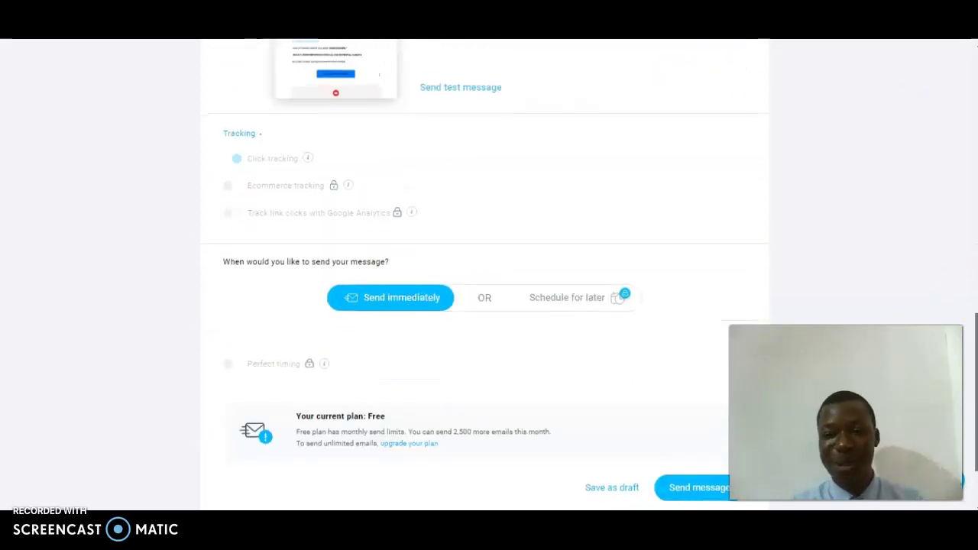
scroll(485, 270, down, 1)
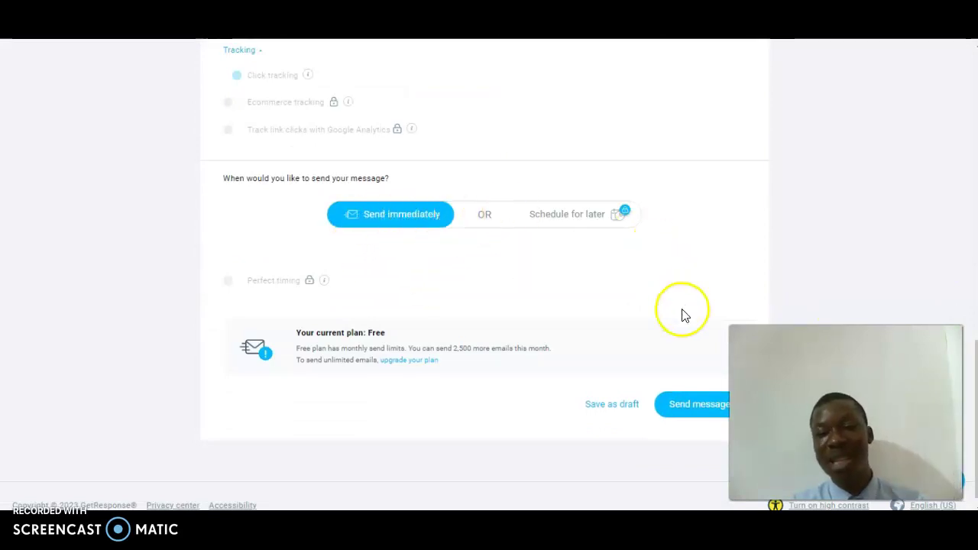
mouse_move(575, 226)
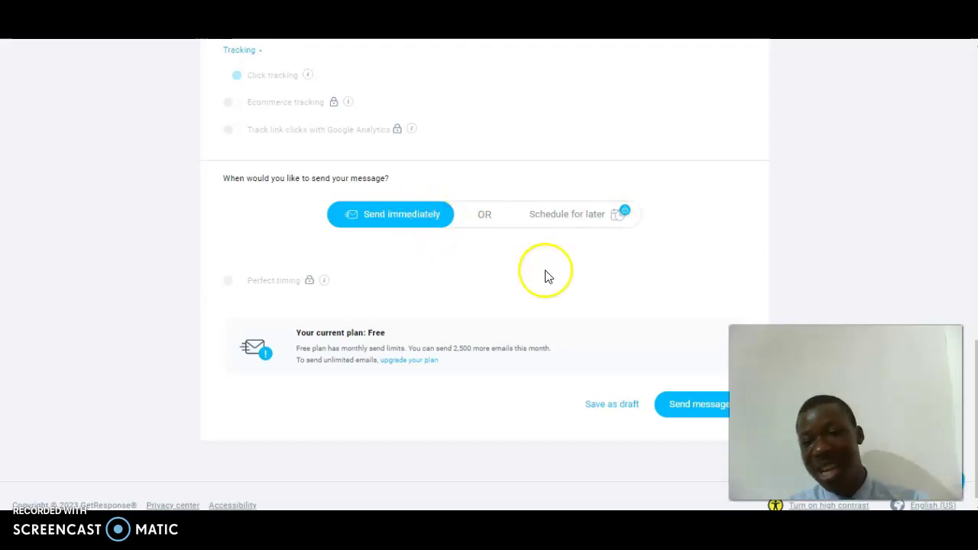
Send the welcome email right away to the linked contact lists.
click(691, 410)
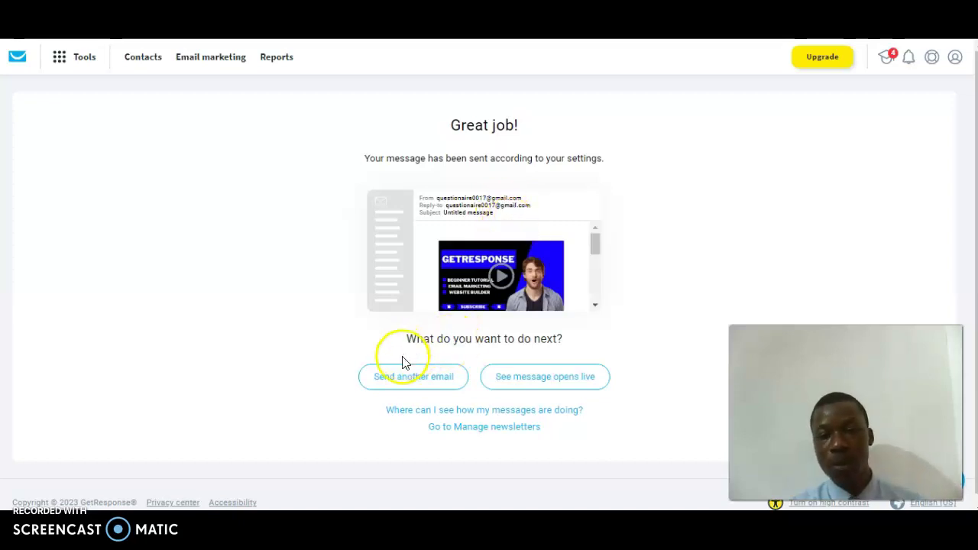
From the Great job! page, open the live opens map for the sent welcome email.
click(406, 392)
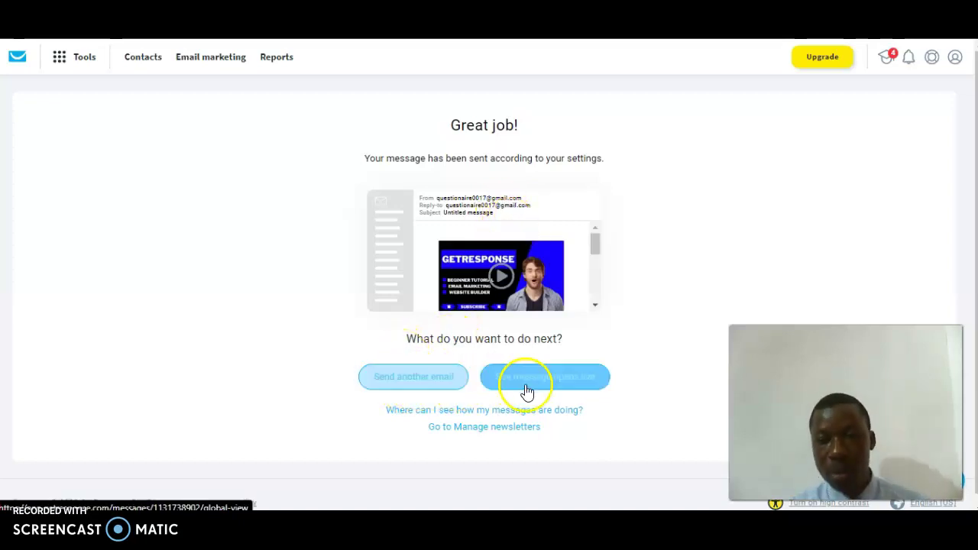
click(576, 378)
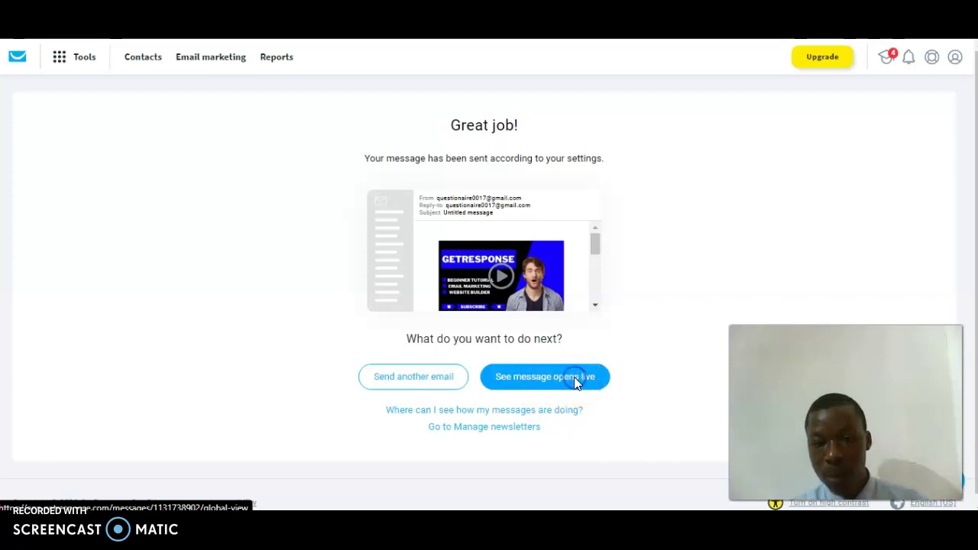